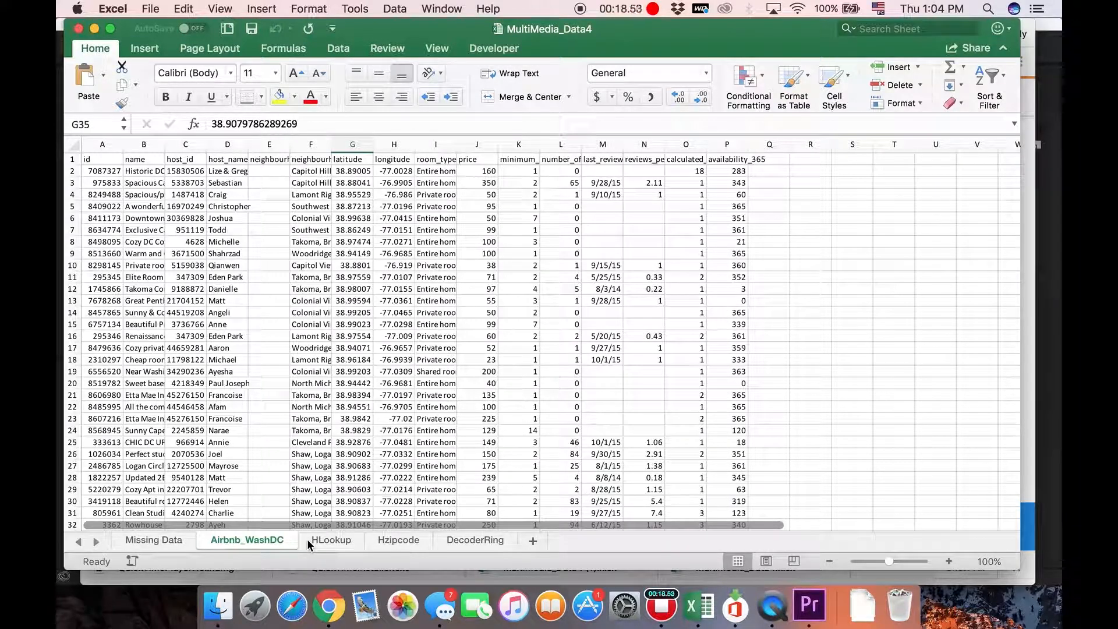
- Create a PivotTable on a new worksheet from all the data in the Airbnb_WashDC sheet, columns A to P
click(77, 146)
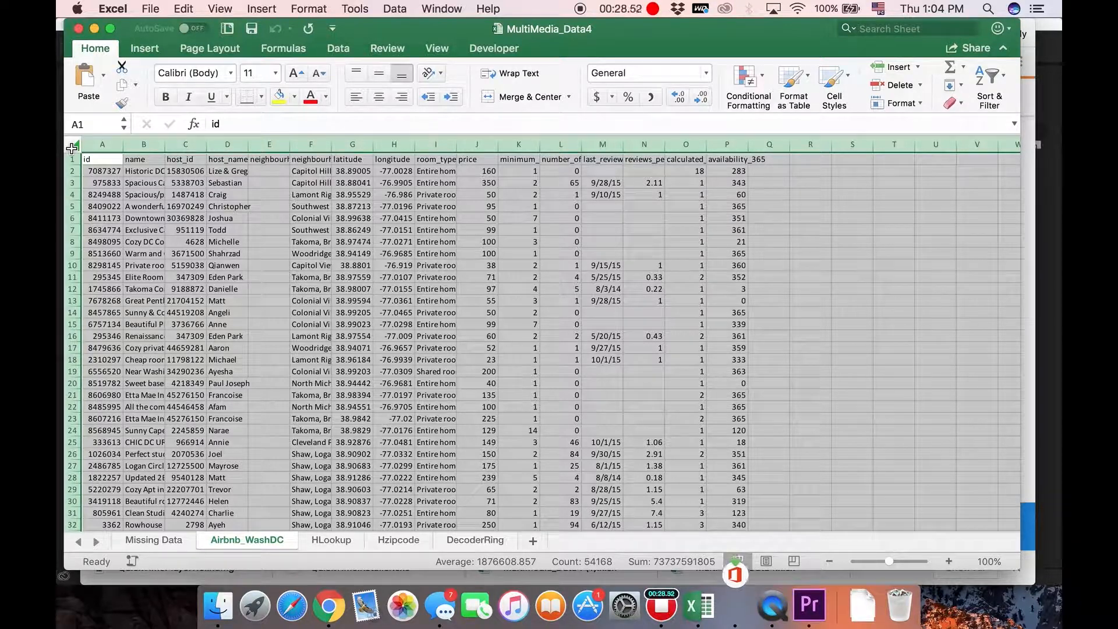
click(156, 46)
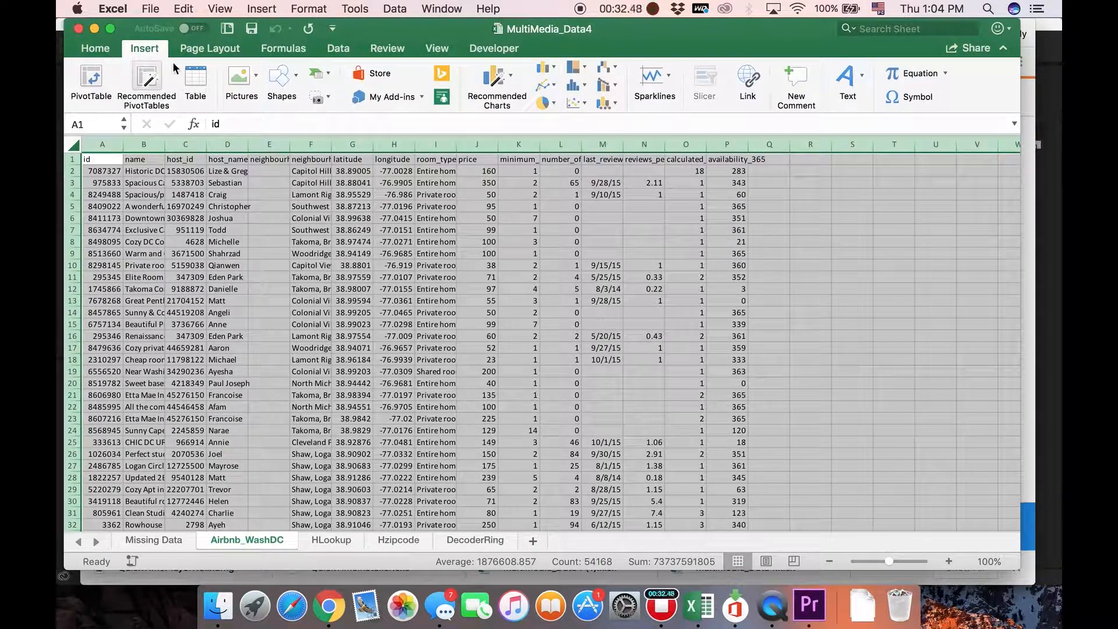
click(107, 82)
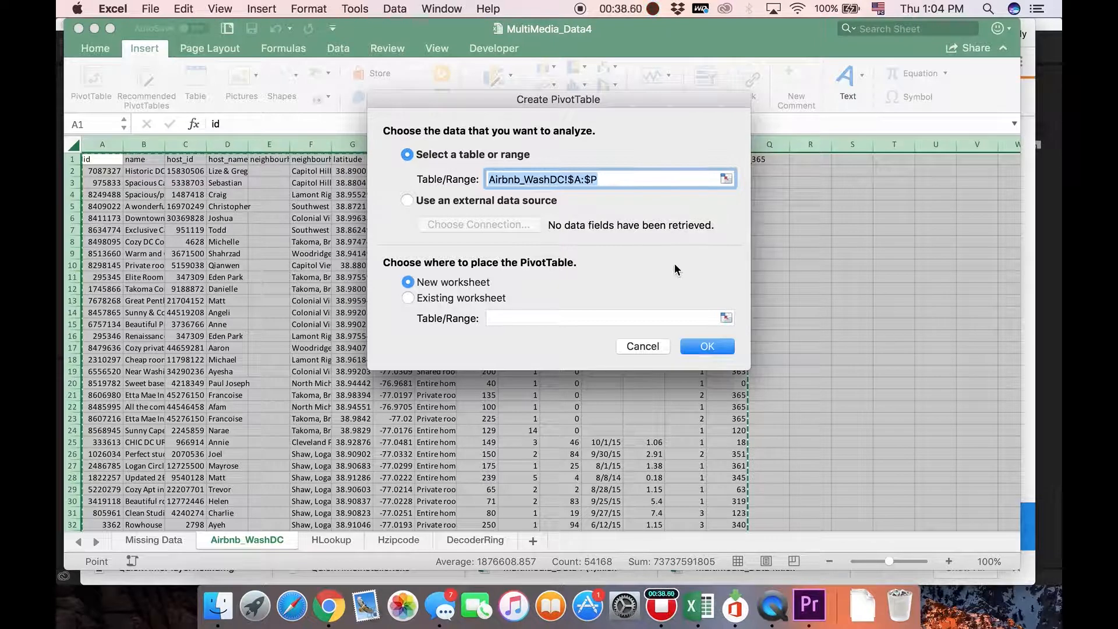
click(720, 350)
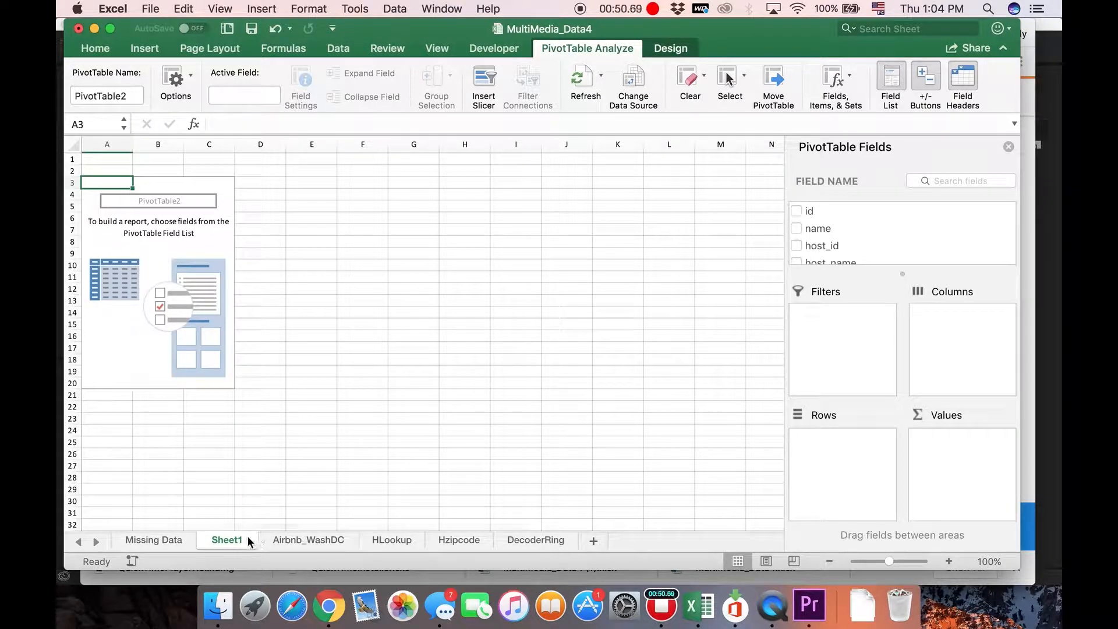
- Add the room_type field to the PivotTable's columns
scroll(857, 230, down, 3)
scroll(857, 230, down, 5)
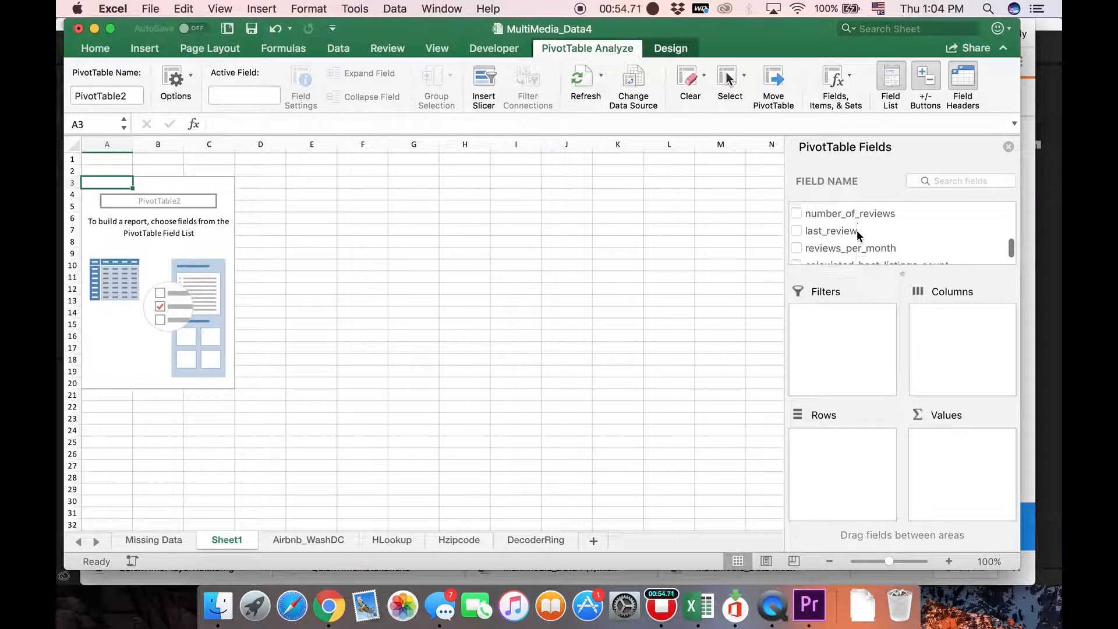
scroll(857, 230, up, 8)
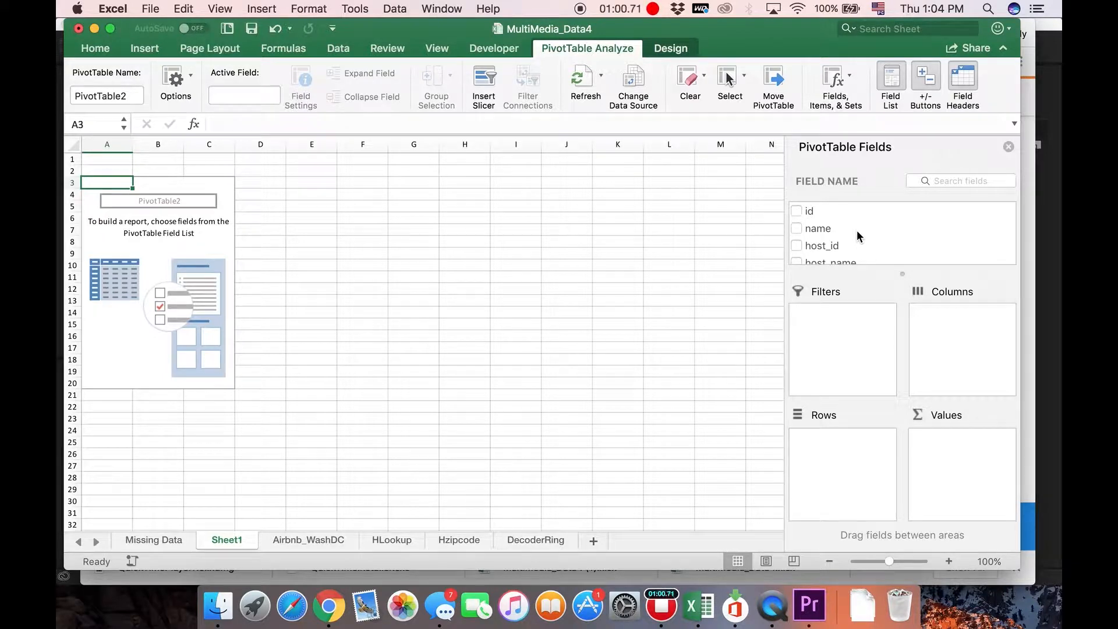
scroll(857, 229, down, 4)
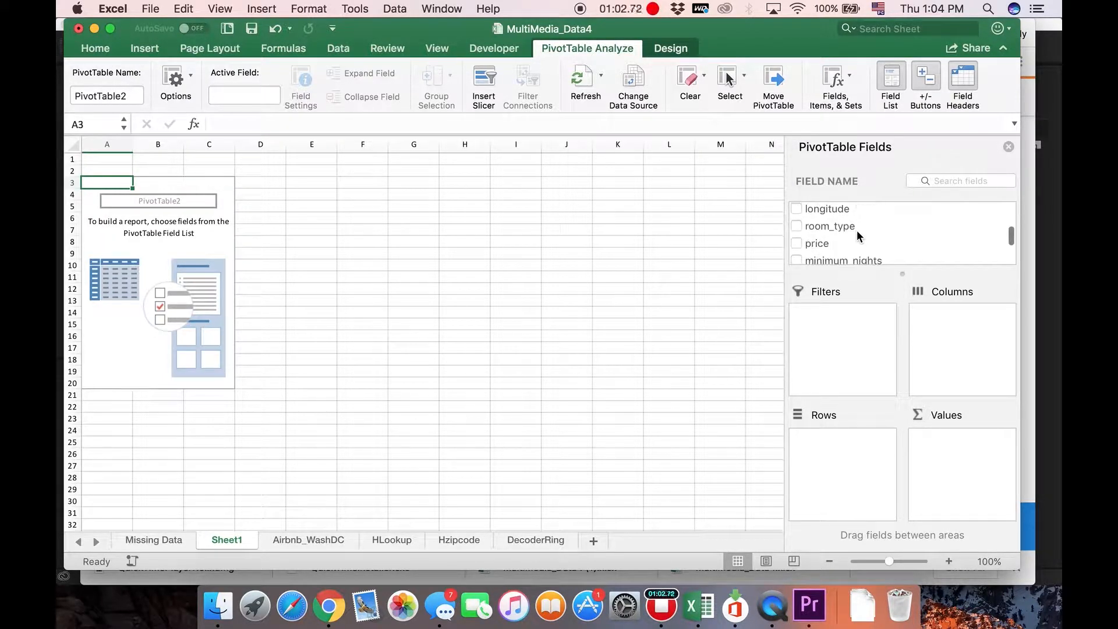
click(851, 229)
drag(834, 229, 960, 319)
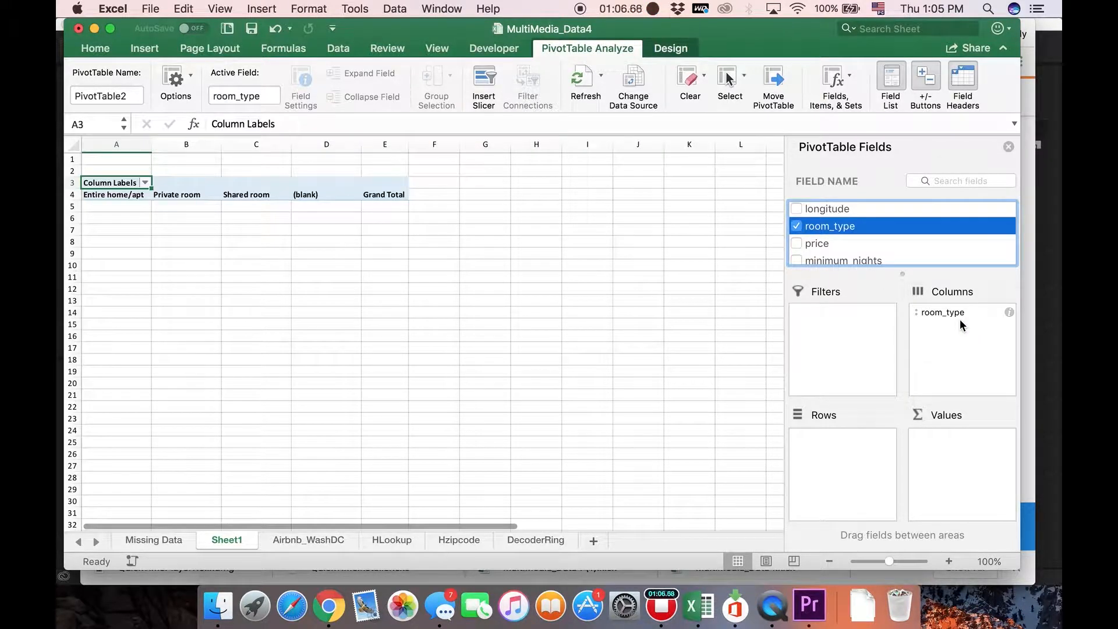
- Add the neighbourhood field to the PivotTable's rows
scroll(858, 253, down, 2)
scroll(859, 256, down, 2)
scroll(858, 256, up, 5)
scroll(857, 253, up, 2)
click(844, 255)
scroll(842, 253, down, 1)
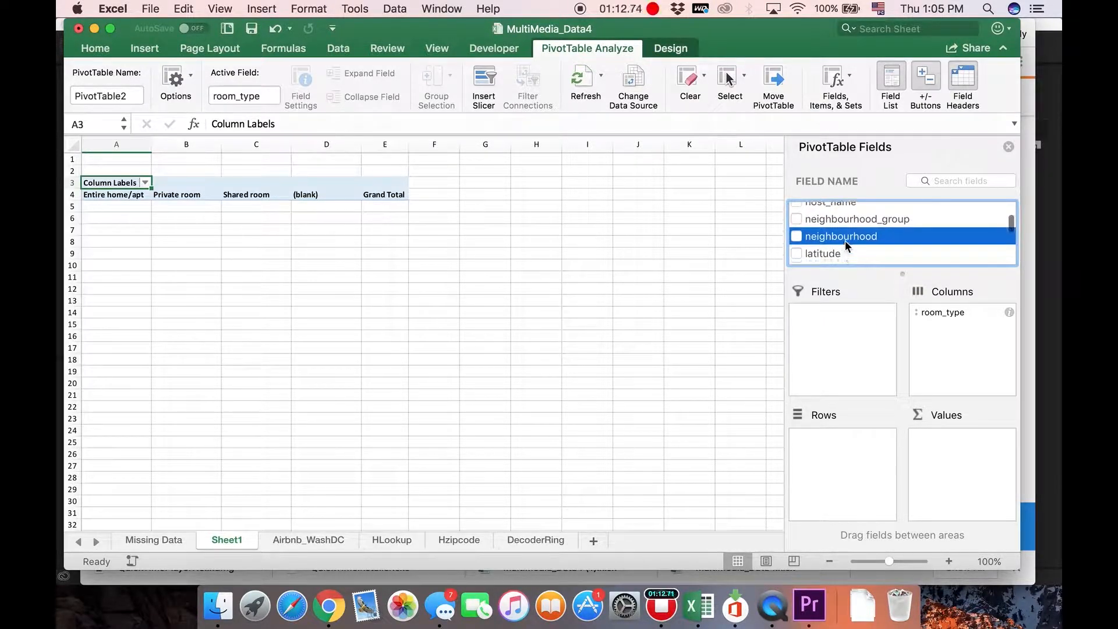
drag(843, 237, 848, 445)
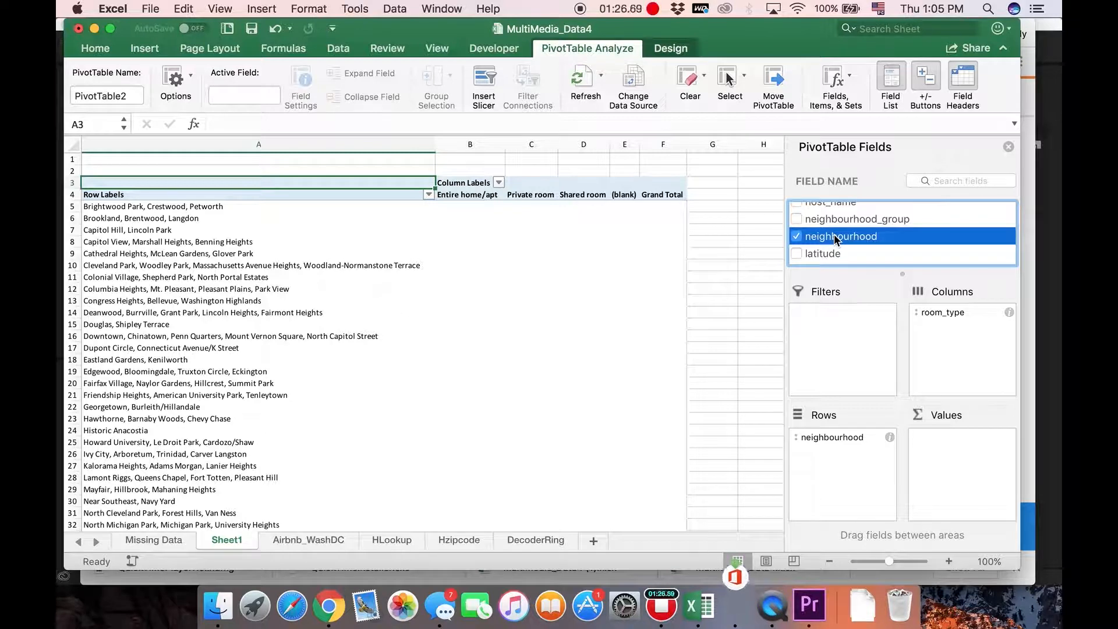
- Add the price field to the PivotTable's values
scroll(834, 234, up, 2)
scroll(834, 239, down, 5)
scroll(834, 234, up, 1)
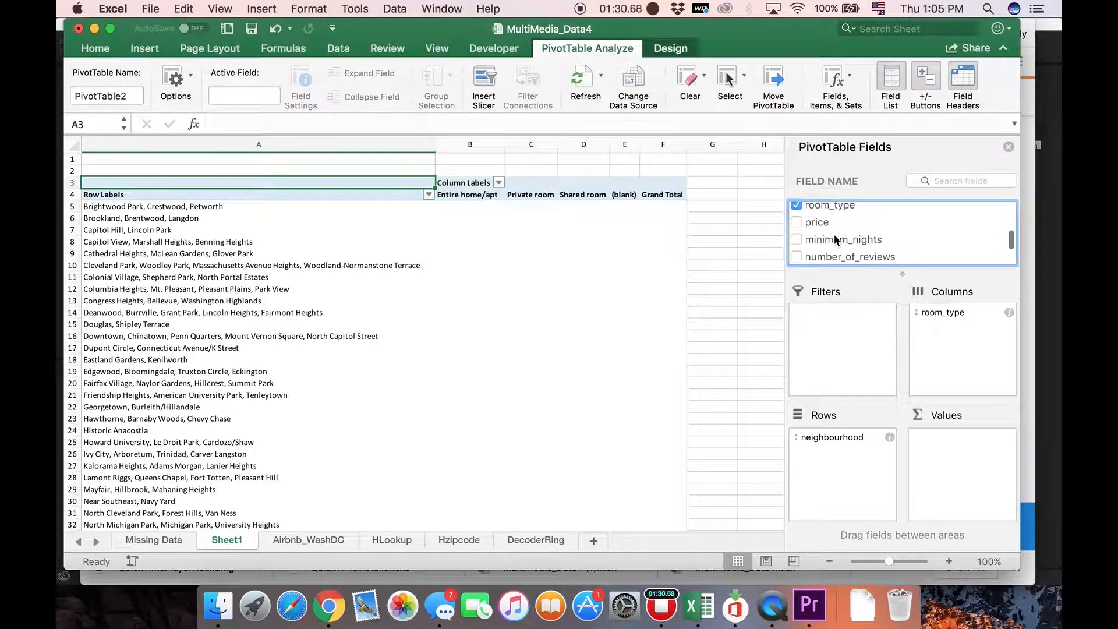
click(825, 228)
drag(825, 228, 972, 474)
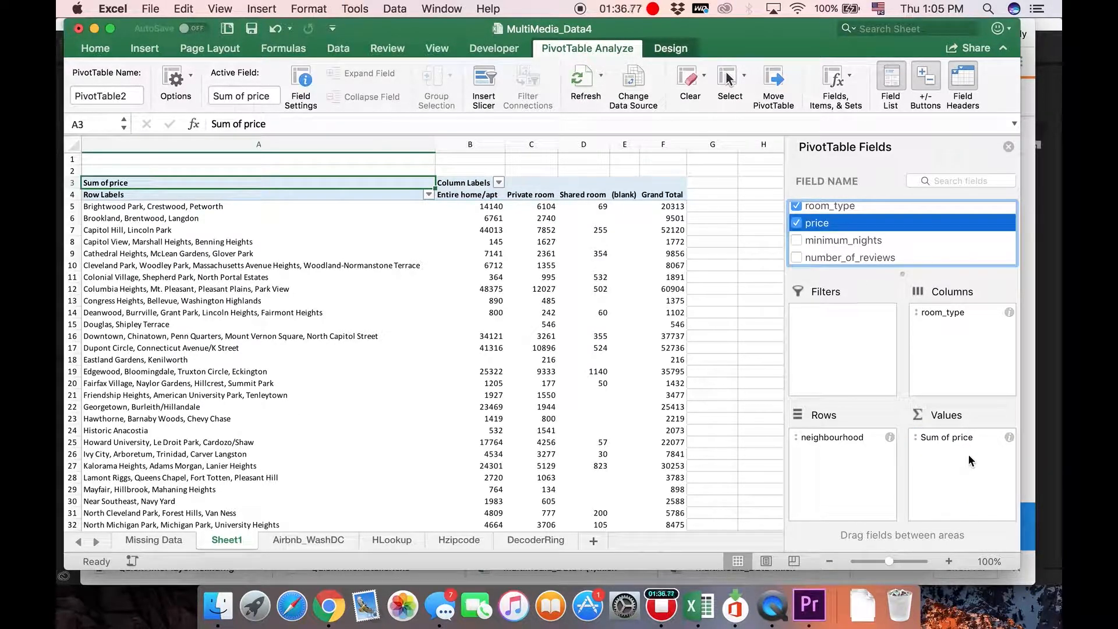
- Summarize the price values by Average and format them as Number with 2 decimal places
click(1010, 438)
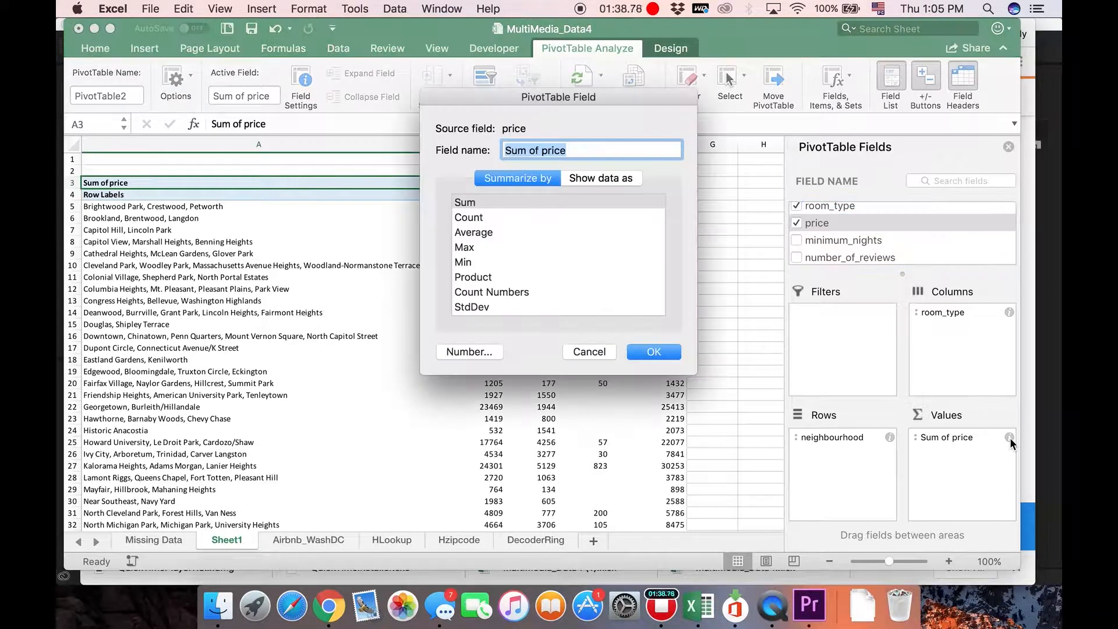
click(484, 233)
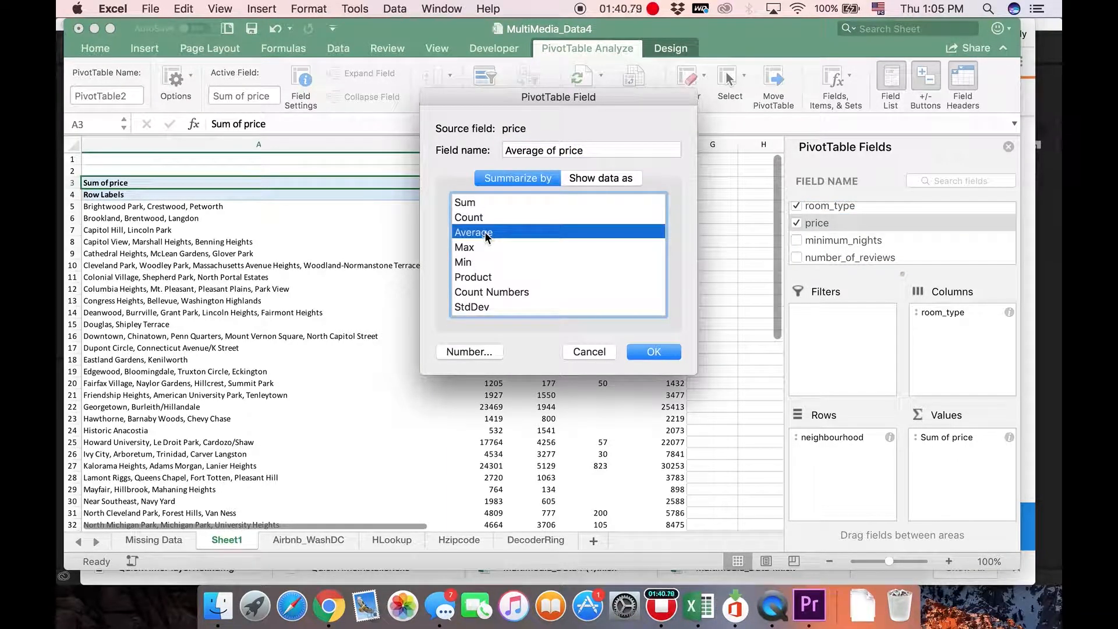
click(470, 352)
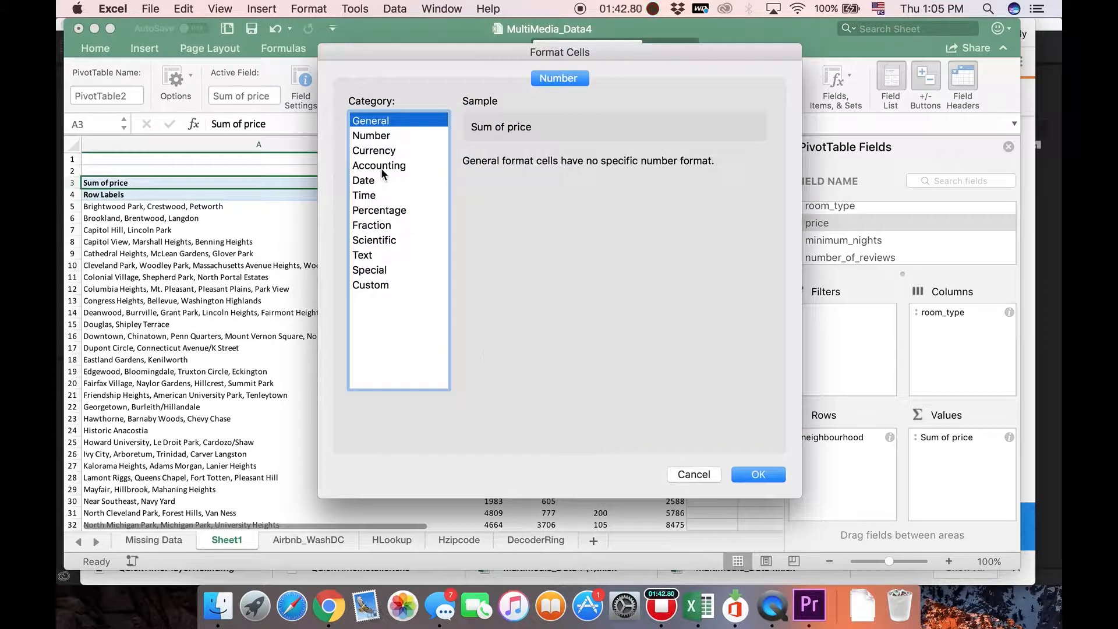
click(371, 151)
click(371, 136)
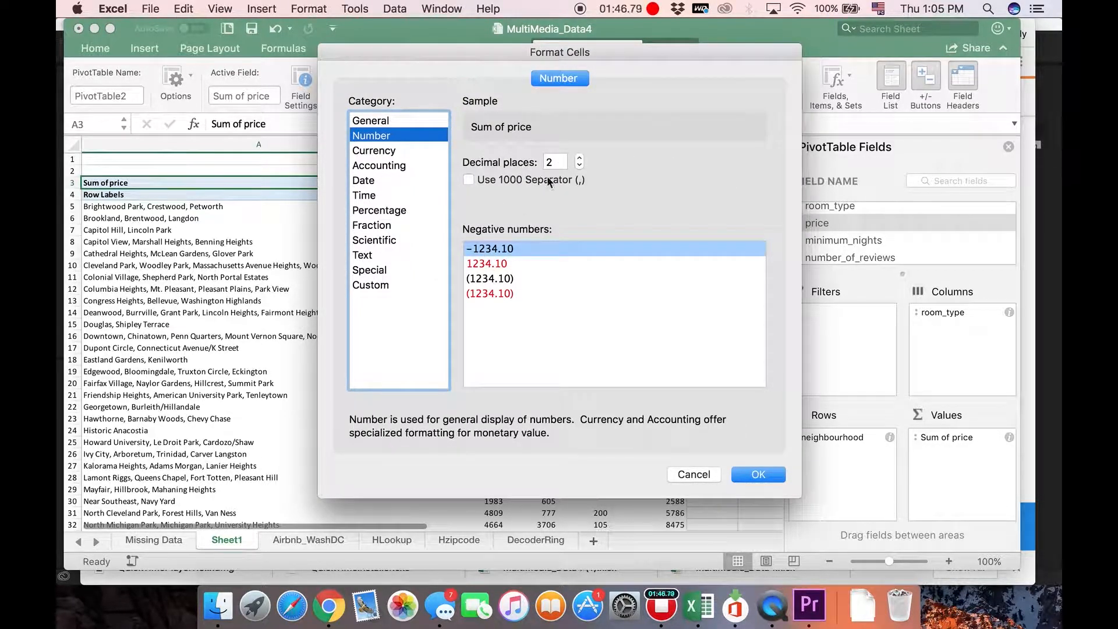
click(756, 475)
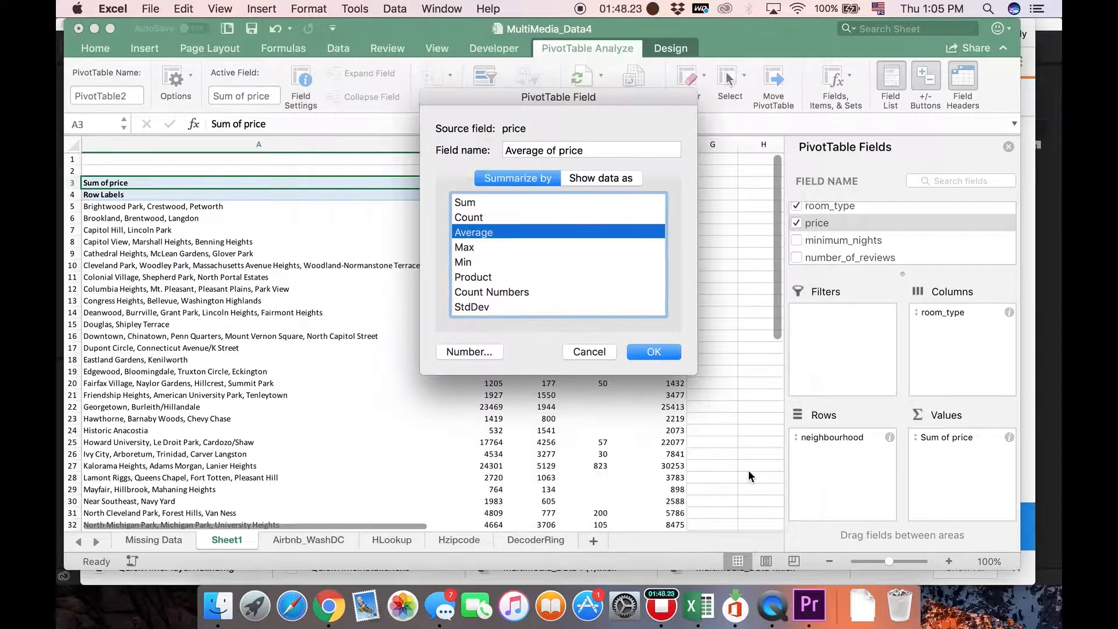
click(655, 348)
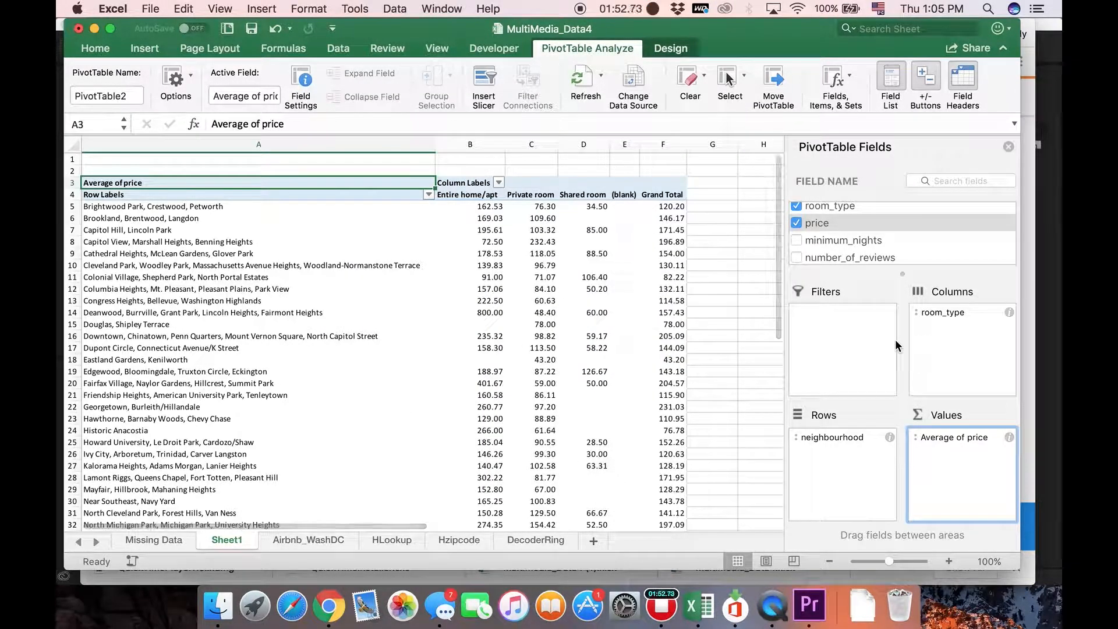
- Add the reviews_per_month field to the PivotTable as a report filter
scroll(862, 262, down, 1)
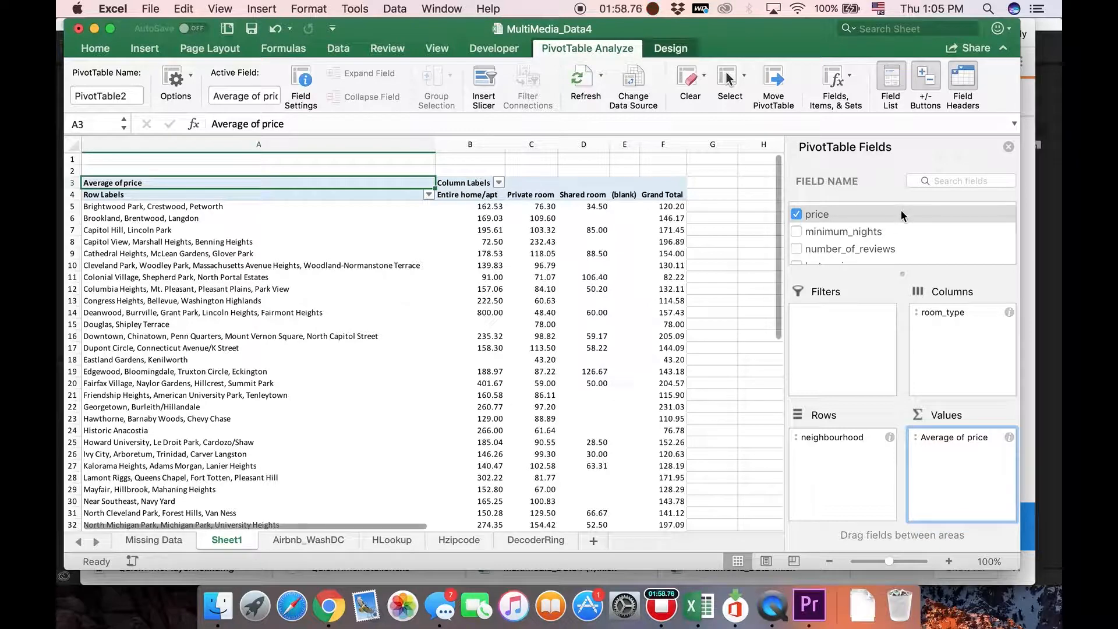
scroll(889, 245, down, 3)
scroll(873, 245, up, 3)
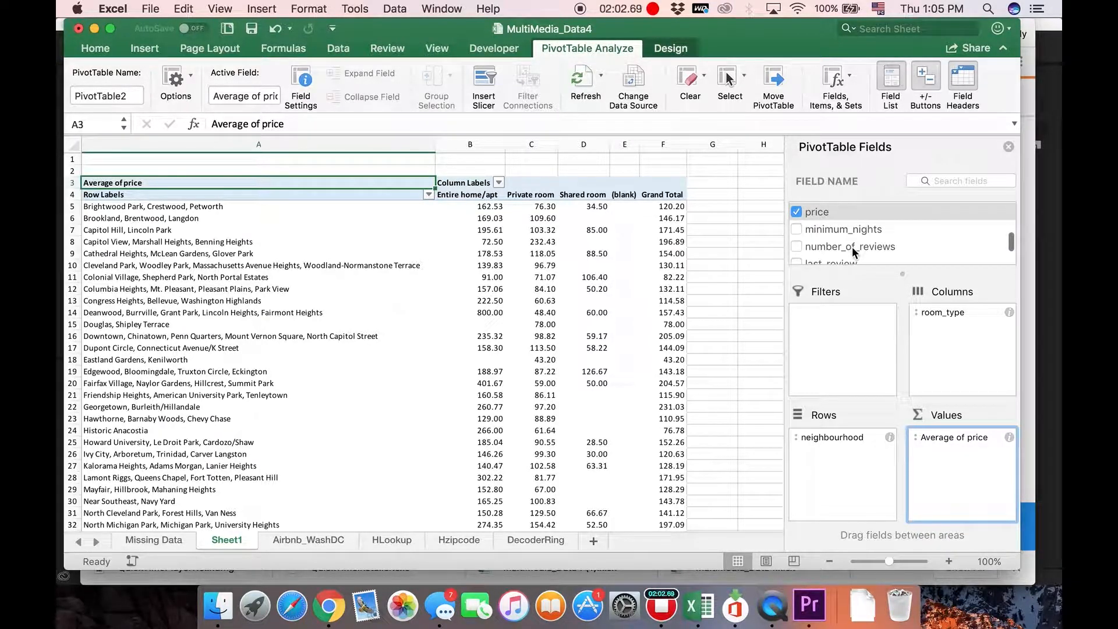
scroll(852, 246, down, 3)
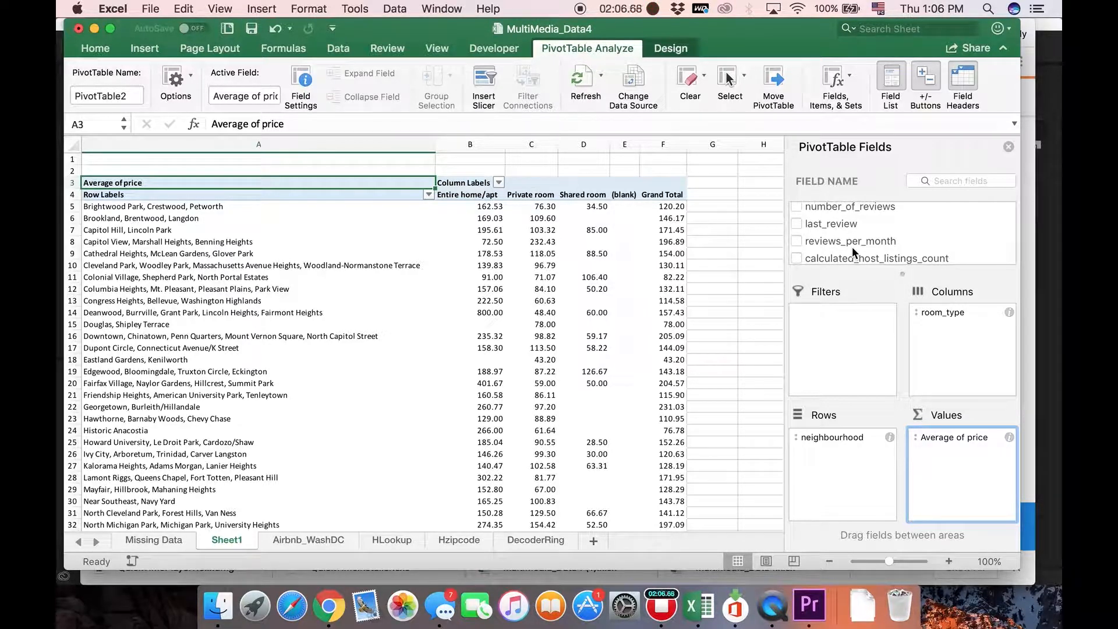
drag(851, 246, 842, 346)
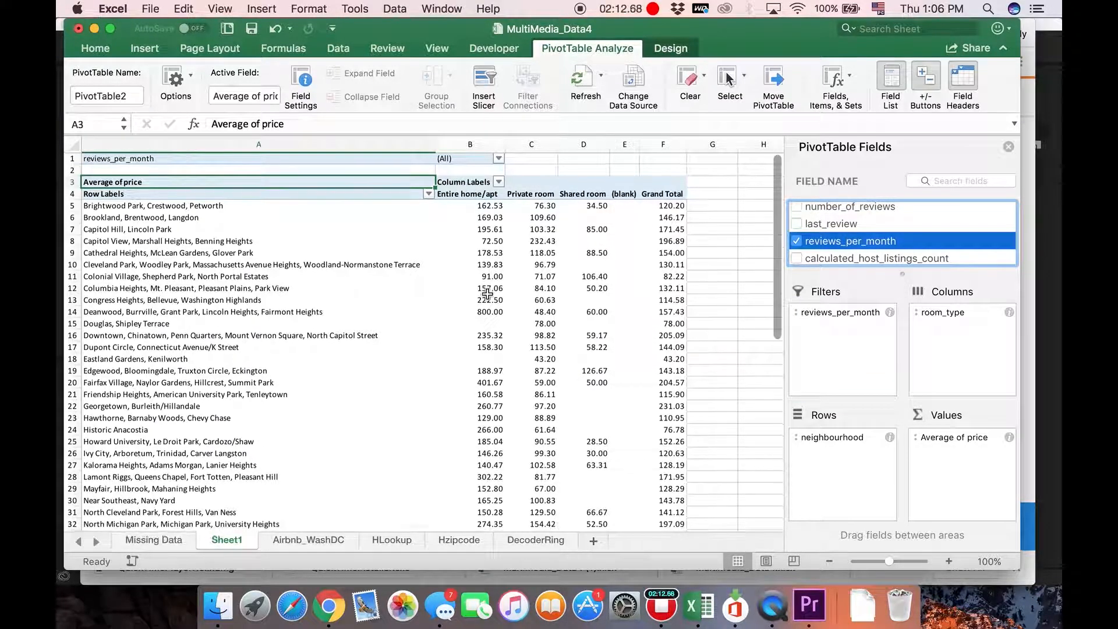
- Try filtering reviews_per_month to only 0.05 and 0.06, and reselect all values before closing the filter
scroll(487, 294, down, 5)
scroll(492, 233, up, 5)
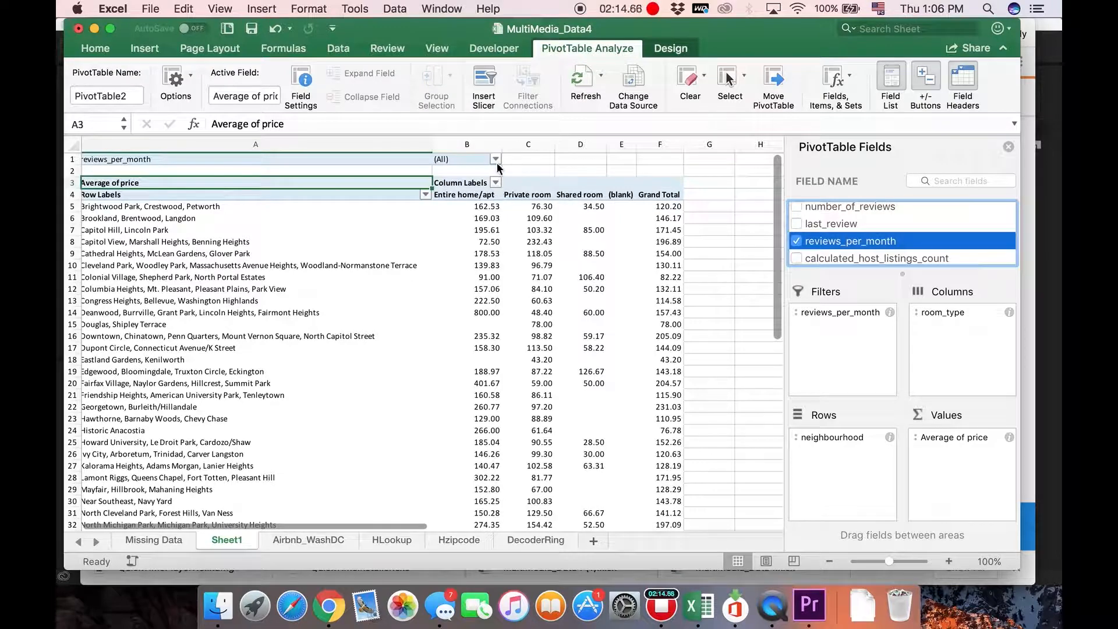
click(495, 160)
click(541, 222)
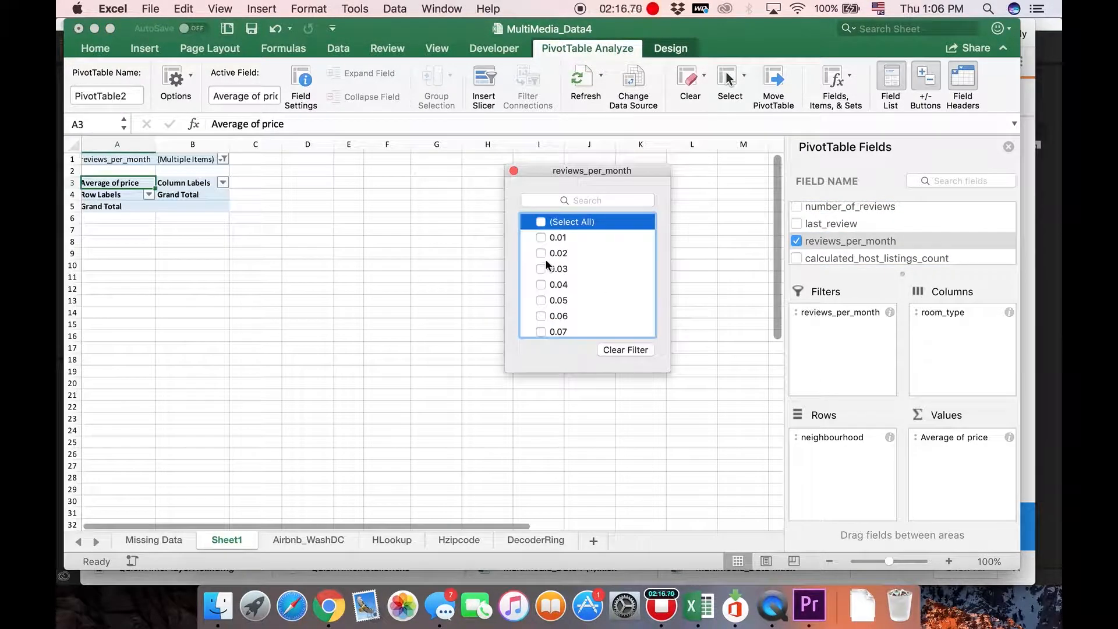
click(541, 301)
click(541, 316)
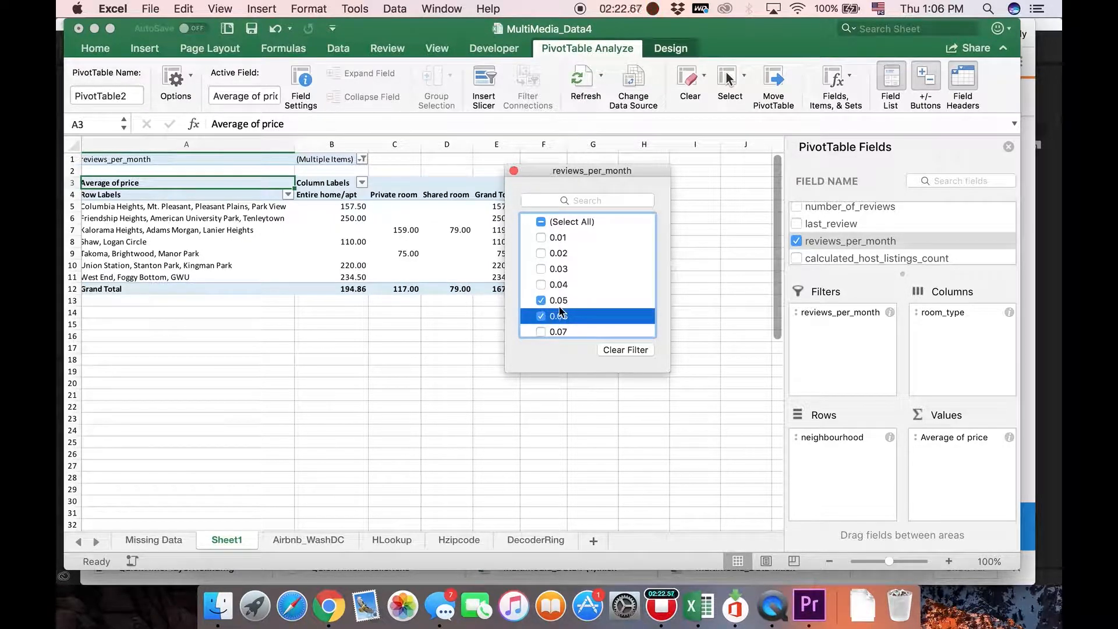
click(541, 222)
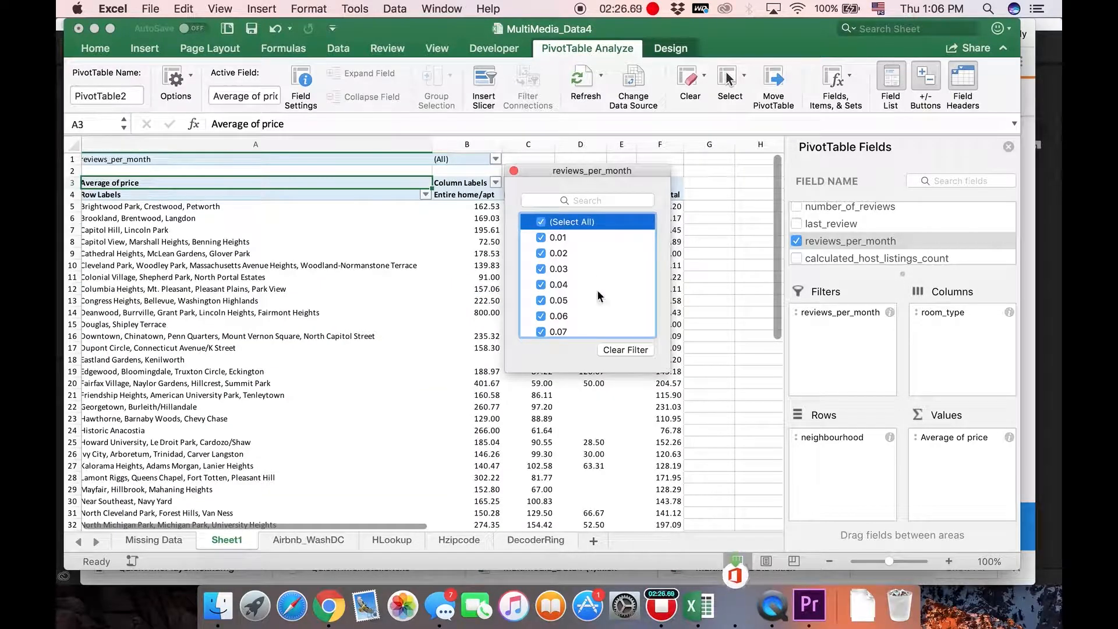
click(514, 171)
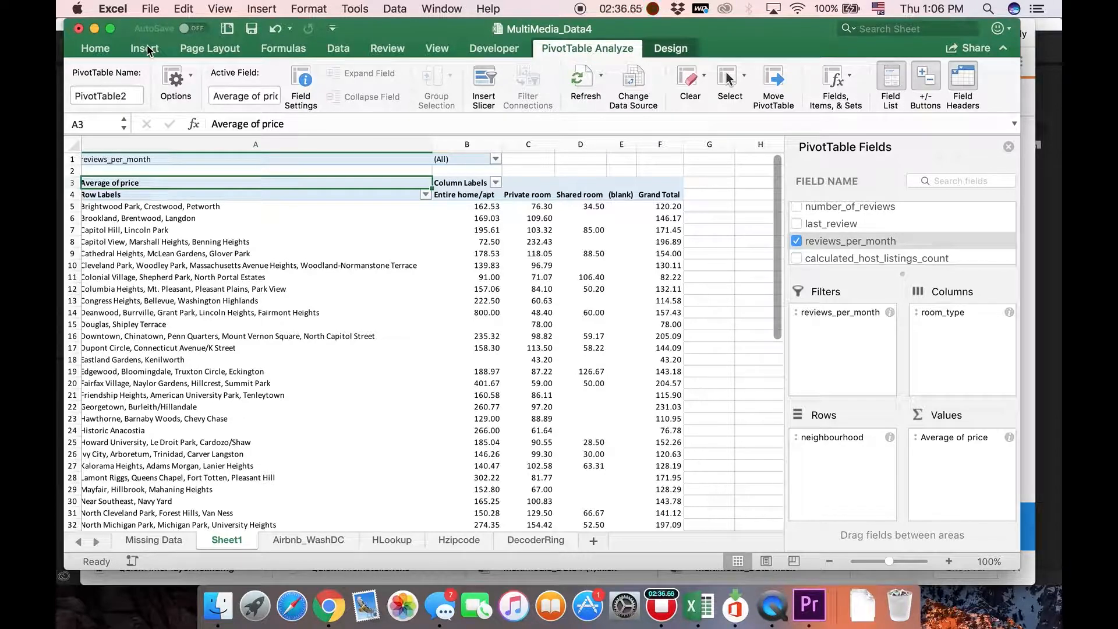
- Insert a 2-D Clustered Bar chart based on the PivotTable
scroll(396, 257, down, 5)
scroll(400, 258, up, 5)
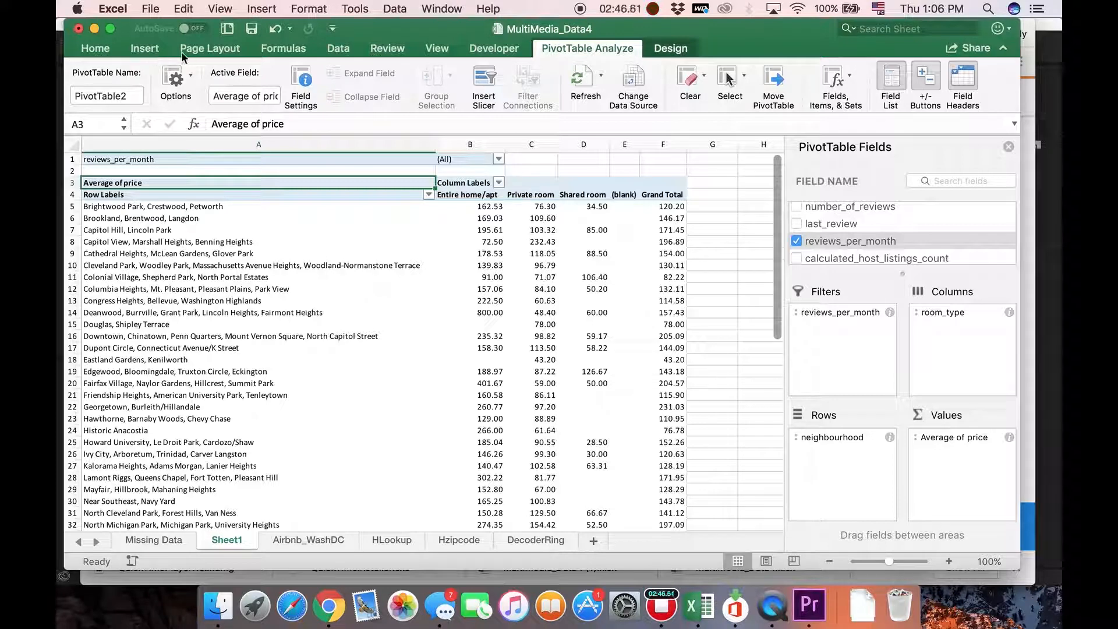
click(145, 44)
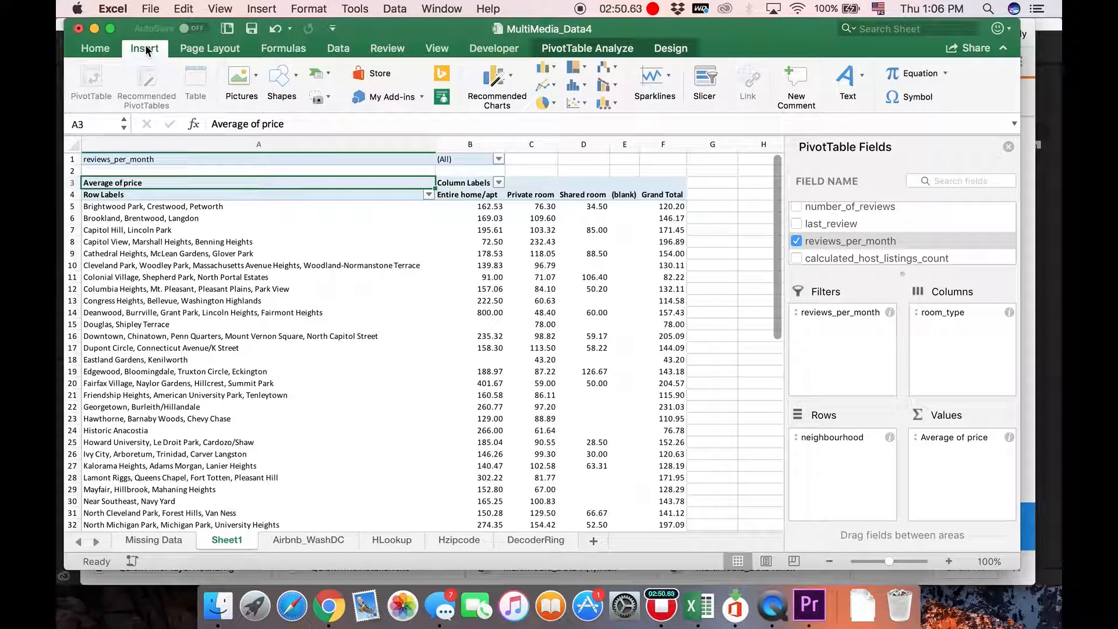
click(551, 67)
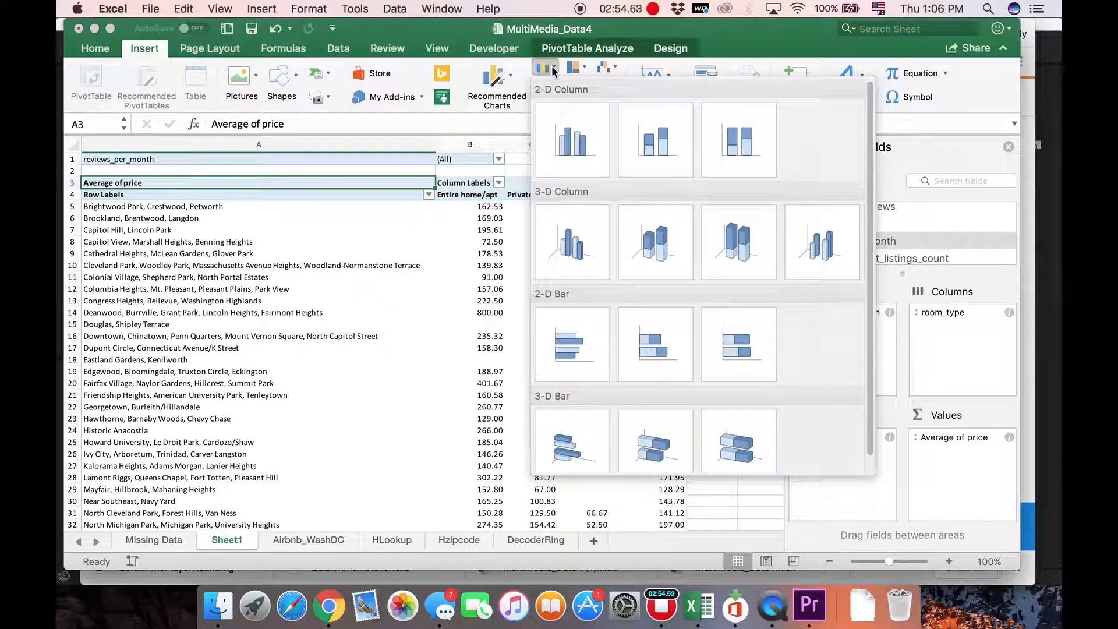
click(568, 344)
- Enlarge the bar chart and reposition it so it spans about columns A to F over the PivotTable
scroll(401, 348, down, 5)
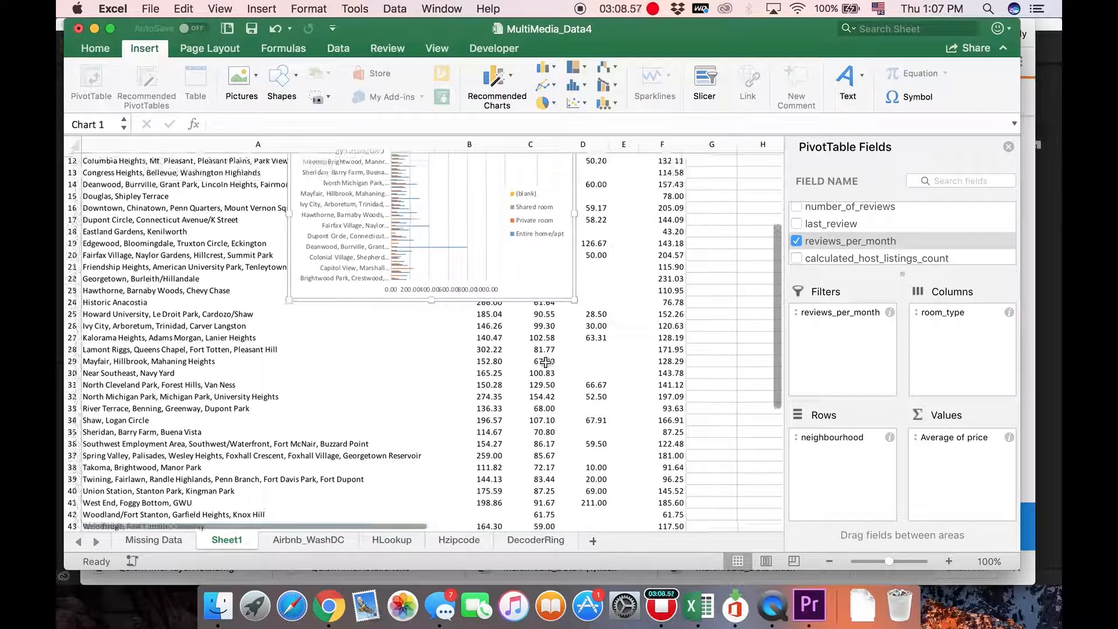
scroll(546, 361, up, 4)
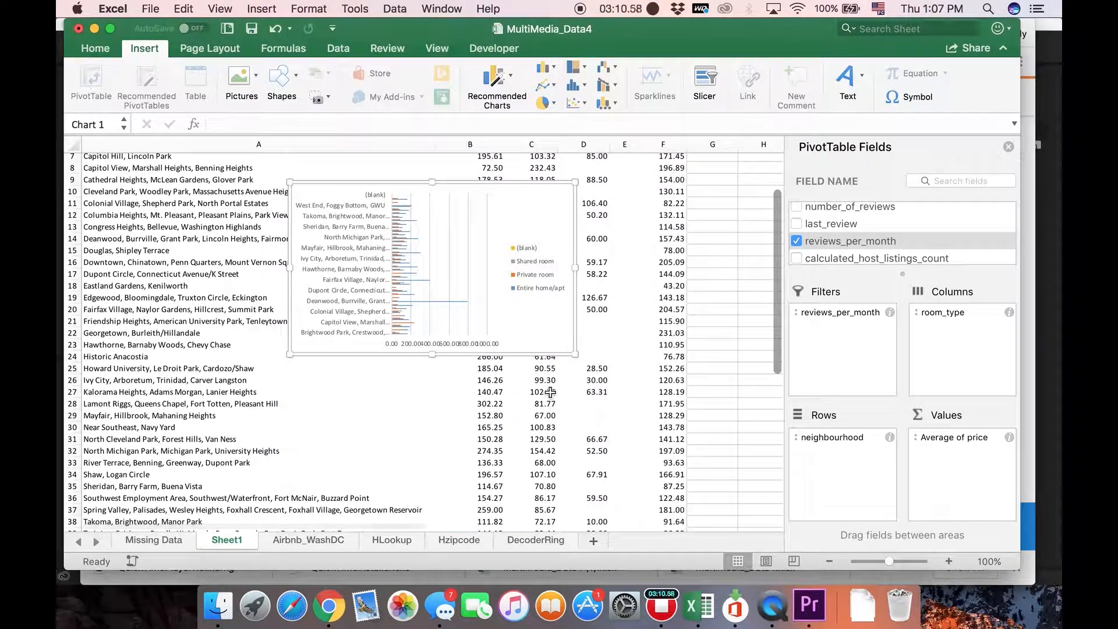
drag(576, 354, 794, 494)
drag(660, 201, 469, 194)
drag(601, 482, 692, 504)
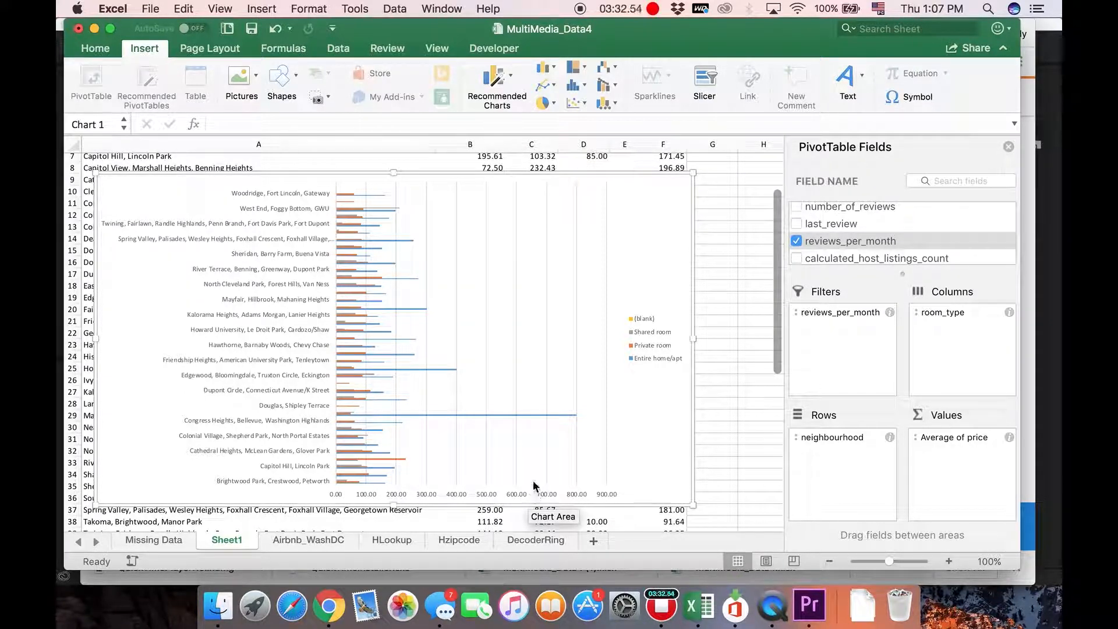
- Move the bar chart below the PivotTable's Grand Total row, starting at about row 46
scroll(760, 454, down, 9)
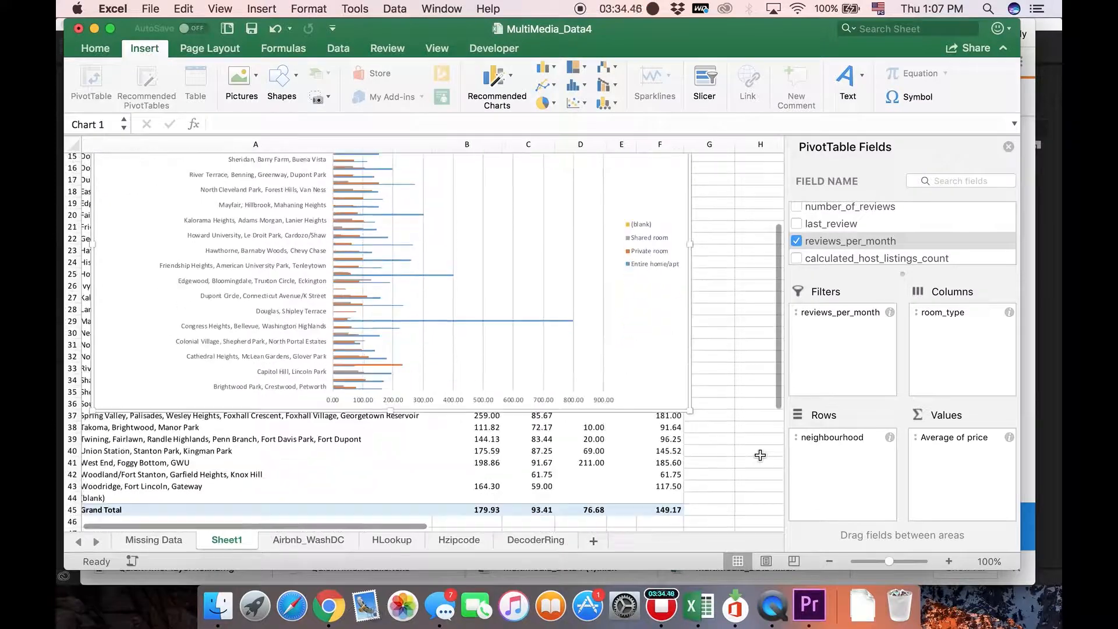
drag(622, 262, 617, 574)
scroll(729, 400, down, 2)
scroll(729, 400, up, 1)
drag(653, 183, 650, 495)
drag(652, 286, 651, 389)
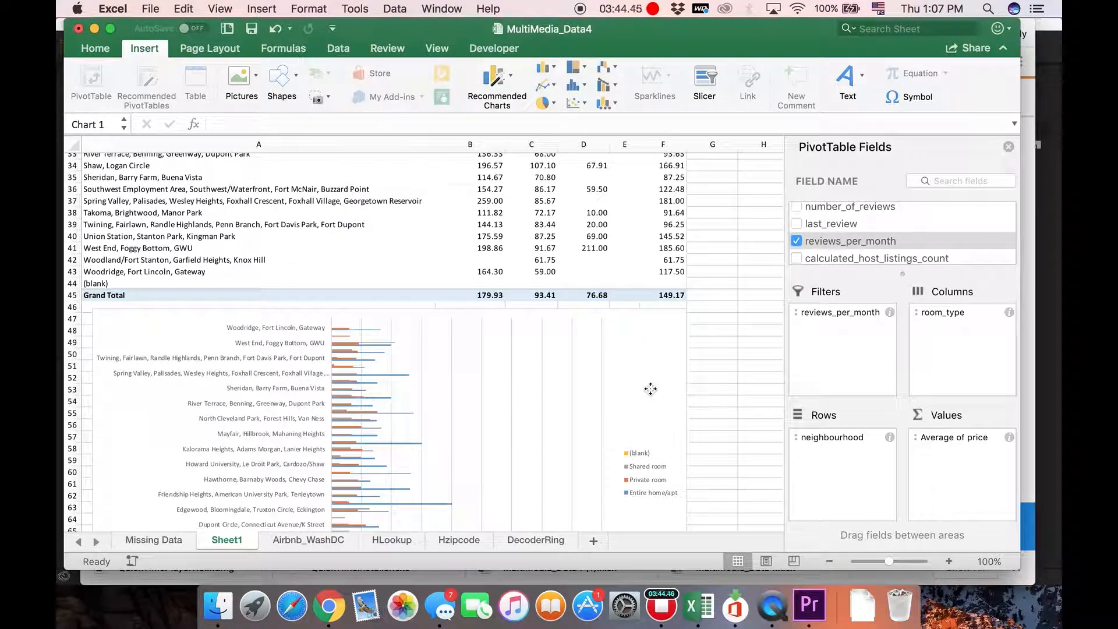
scroll(716, 395, down, 3)
scroll(717, 395, up, 8)
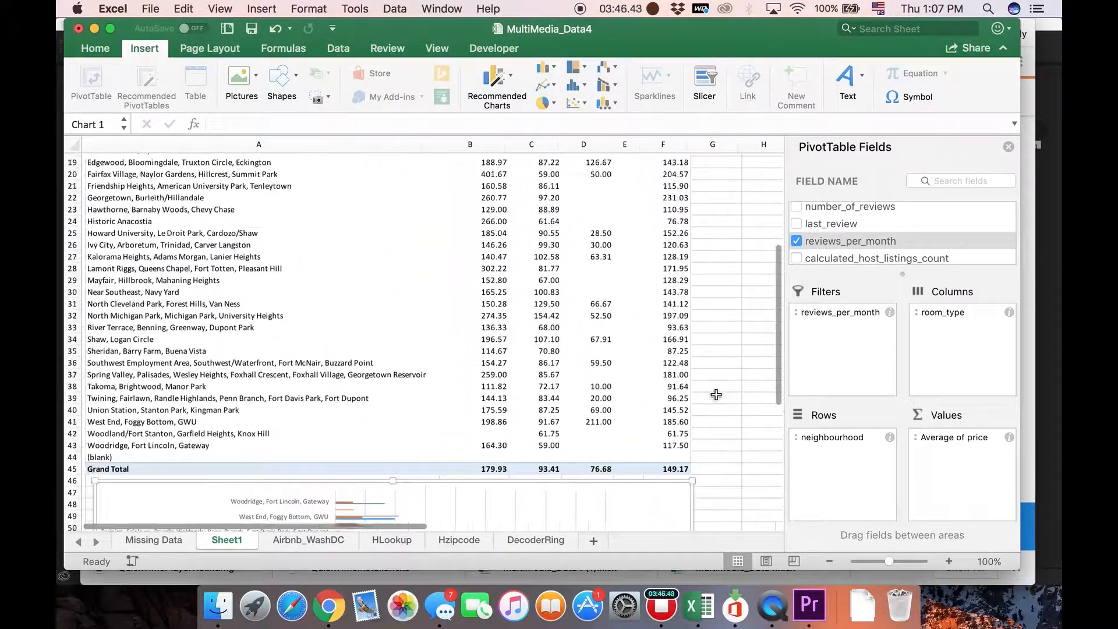
scroll(717, 395, up, 6)
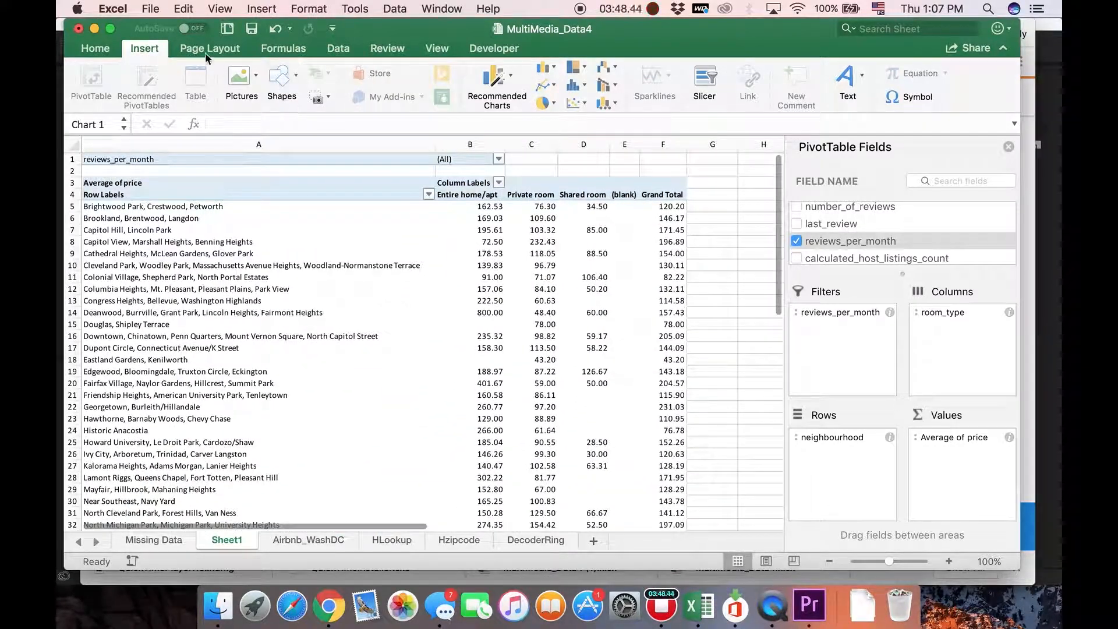